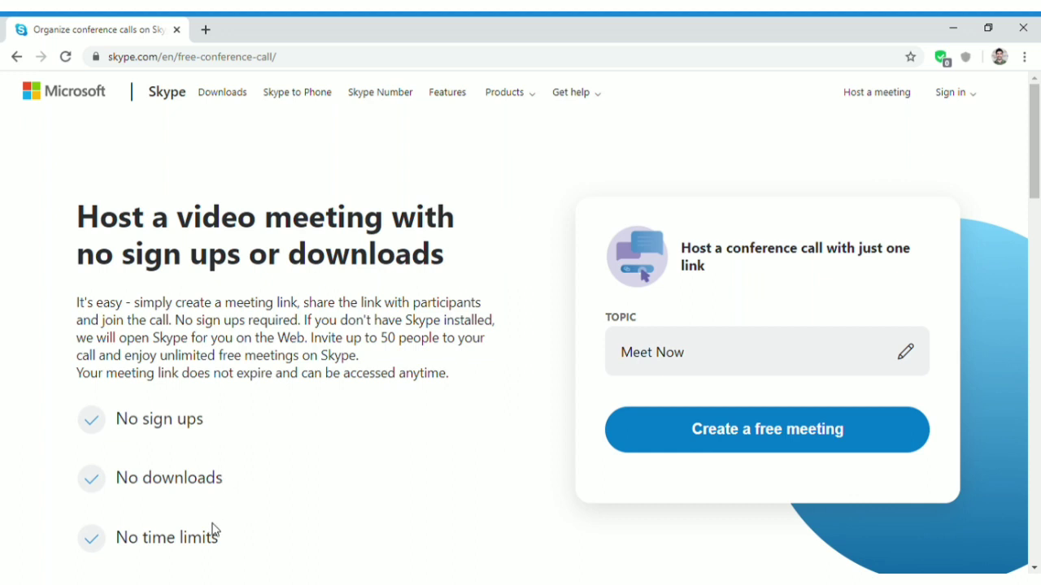
{"action": "left_click_drag", "start_coordinate": [119, 546], "coordinate": [242, 543]}
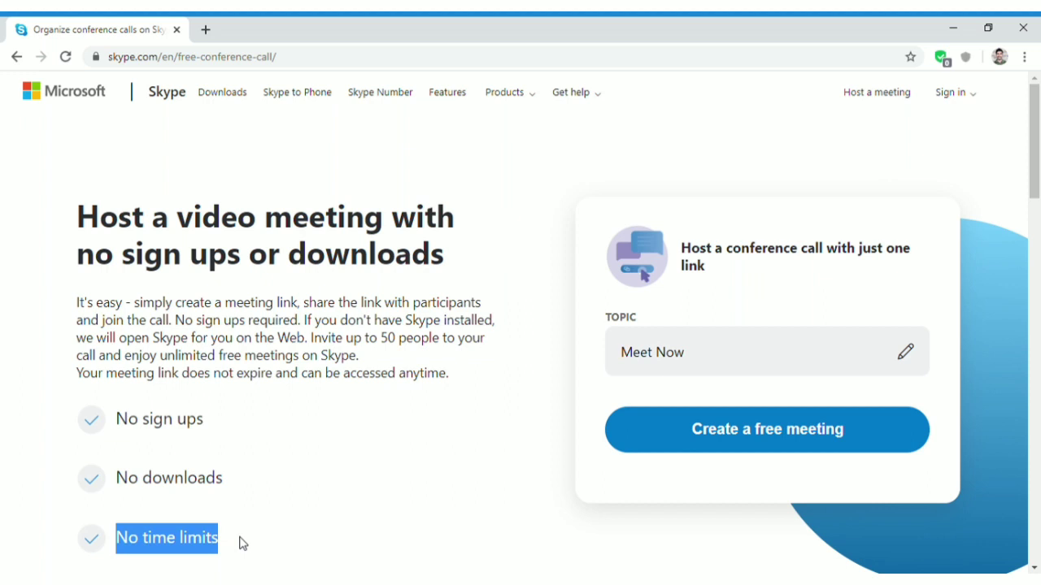
{"action": "left_click", "coordinate": [318, 536]}
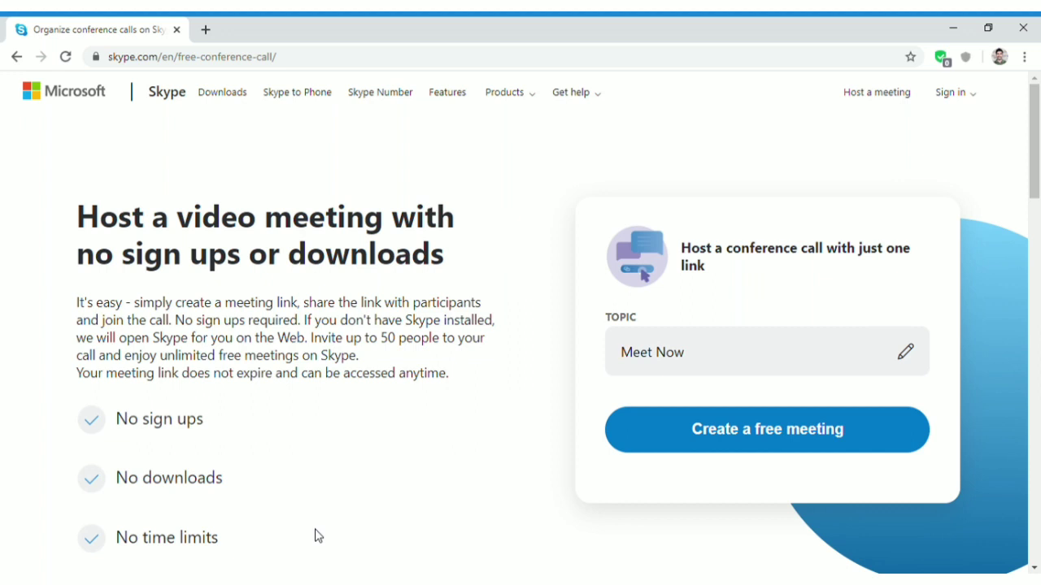
{"action": "left_click_drag", "start_coordinate": [310, 340], "coordinate": [440, 340]}
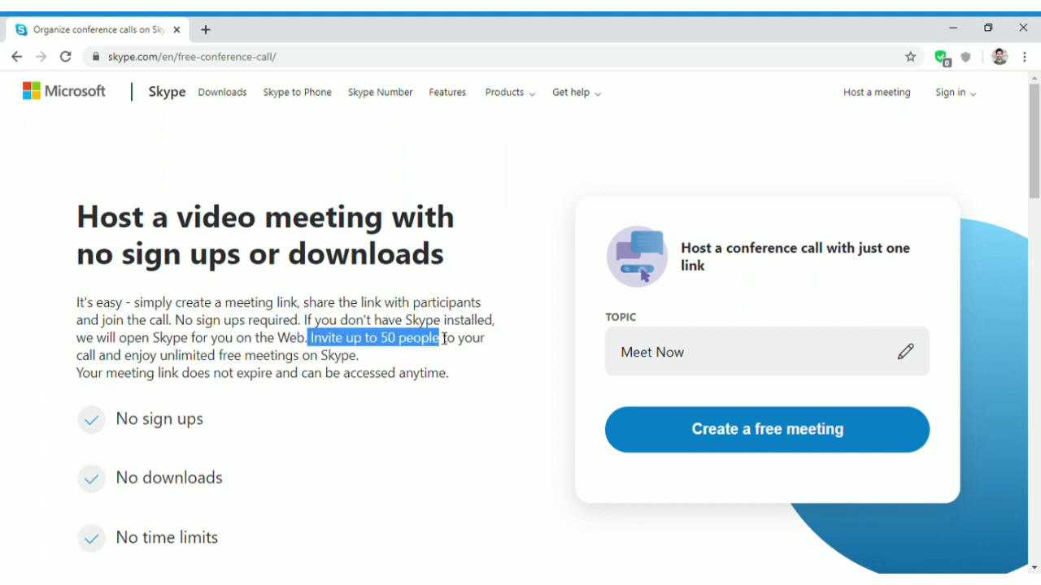
{"action": "left_click", "coordinate": [477, 436]}
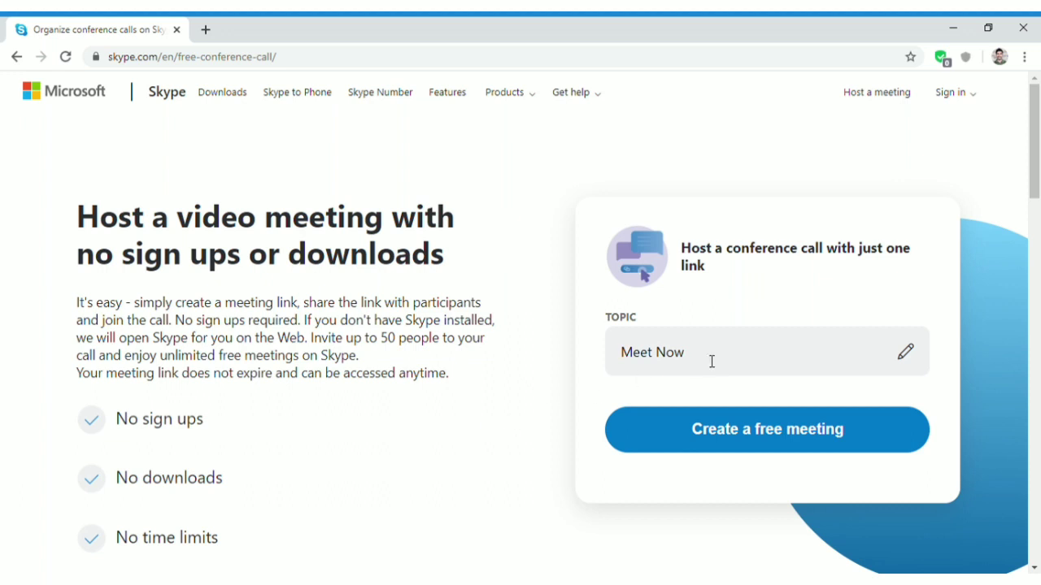
{"action": "scroll", "coordinate": [477, 448], "scroll_direction": "down", "scroll_amount": 4}
{"action": "scroll", "coordinate": [477, 449], "scroll_direction": "down", "scroll_amount": 1}
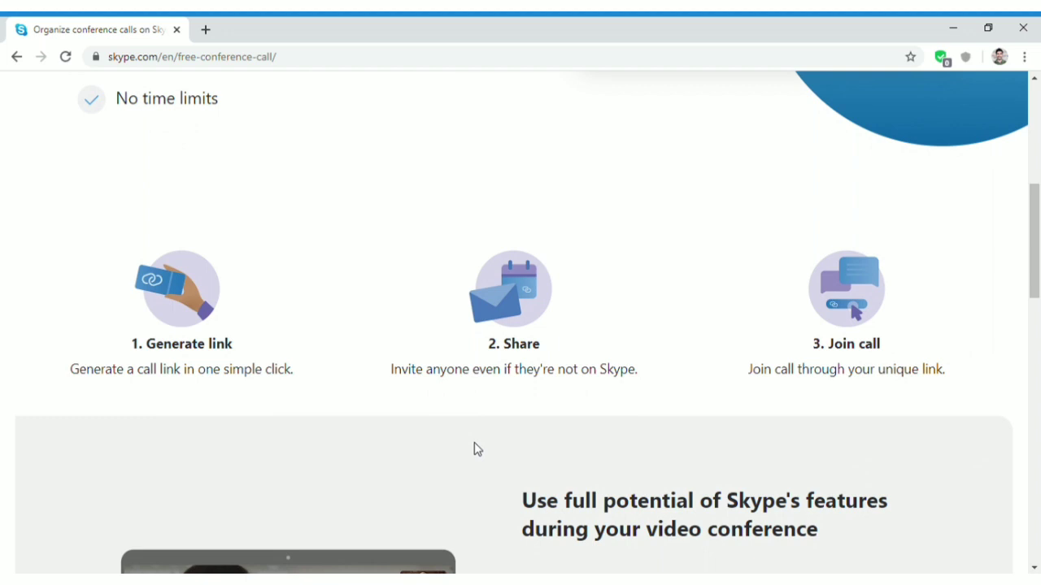
{"action": "triple_click", "coordinate": [139, 353]}
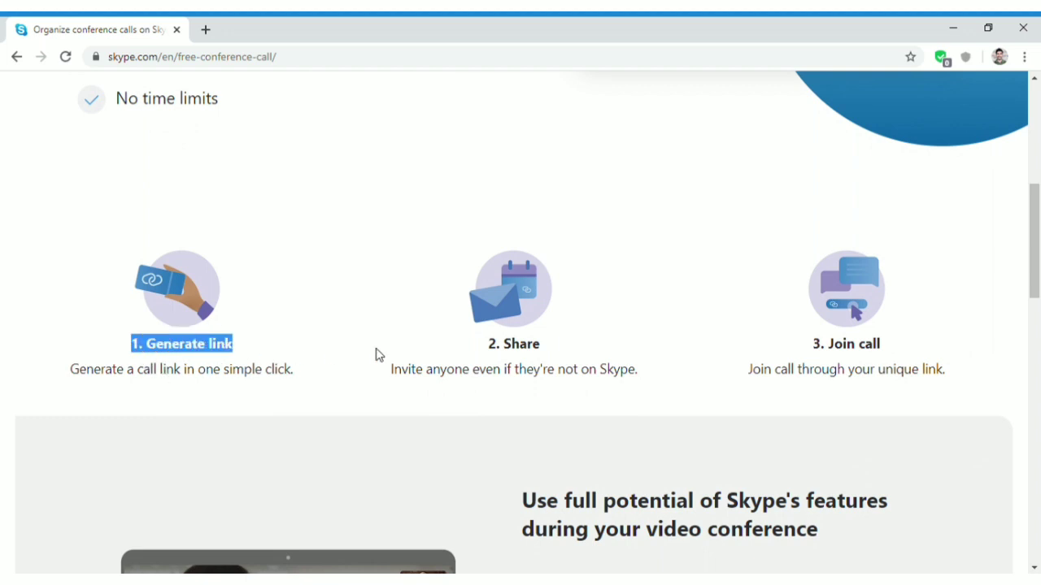
{"action": "left_click_drag", "start_coordinate": [495, 344], "coordinate": [571, 348]}
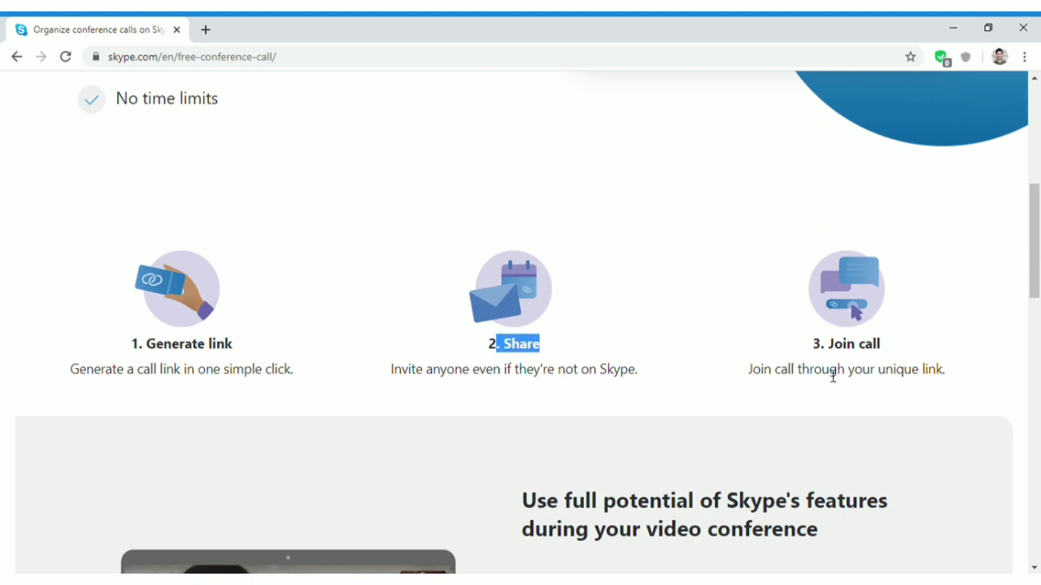
{"action": "left_click_drag", "start_coordinate": [831, 343], "coordinate": [901, 348]}
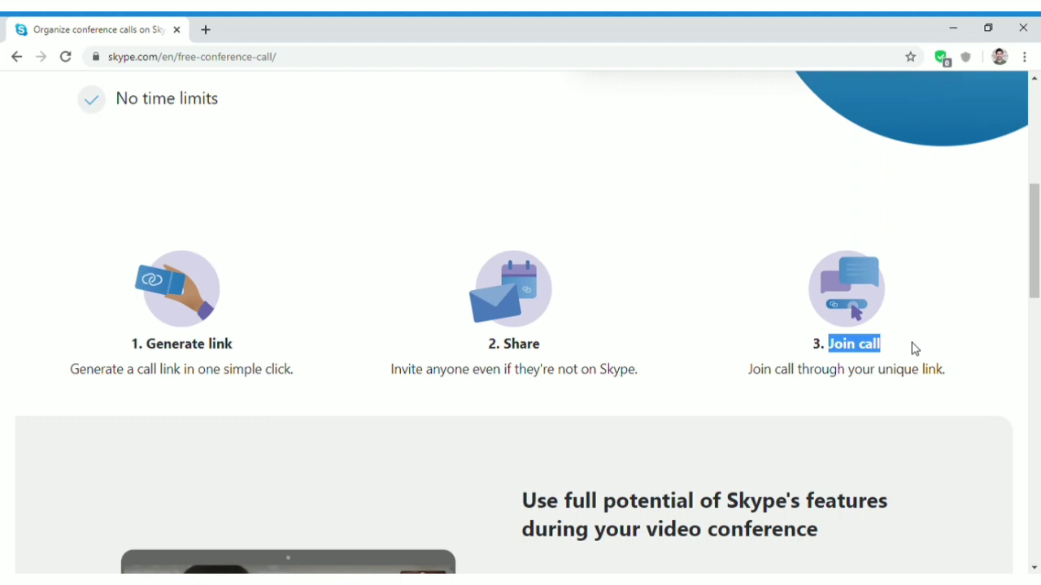
{"action": "left_click", "coordinate": [915, 349]}
{"action": "scroll", "coordinate": [915, 349], "scroll_direction": "up", "scroll_amount": 5}
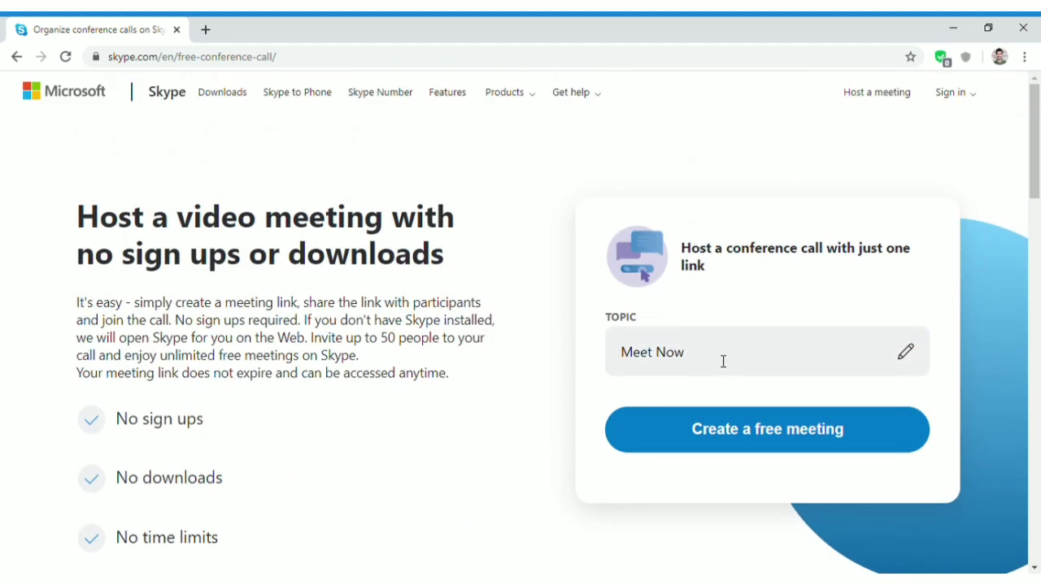
Step: Replace the 'Meet Now' topic with 'Meeting with' followed by the other participant's name
{"action": "left_click_drag", "start_coordinate": [723, 361], "coordinate": [582, 361]}
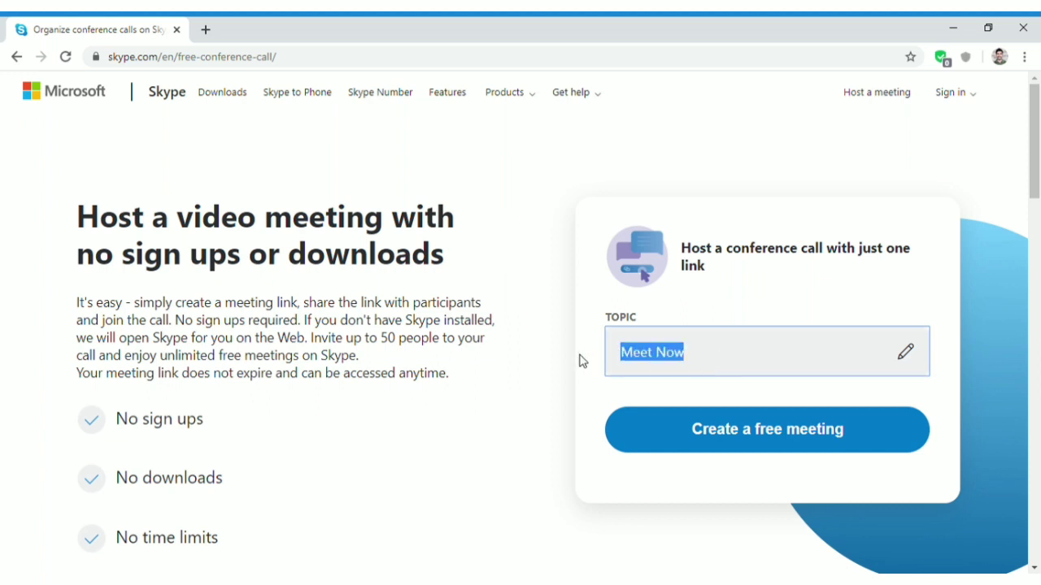
{"action": "type", "text": "Meeting with Amaresh"}
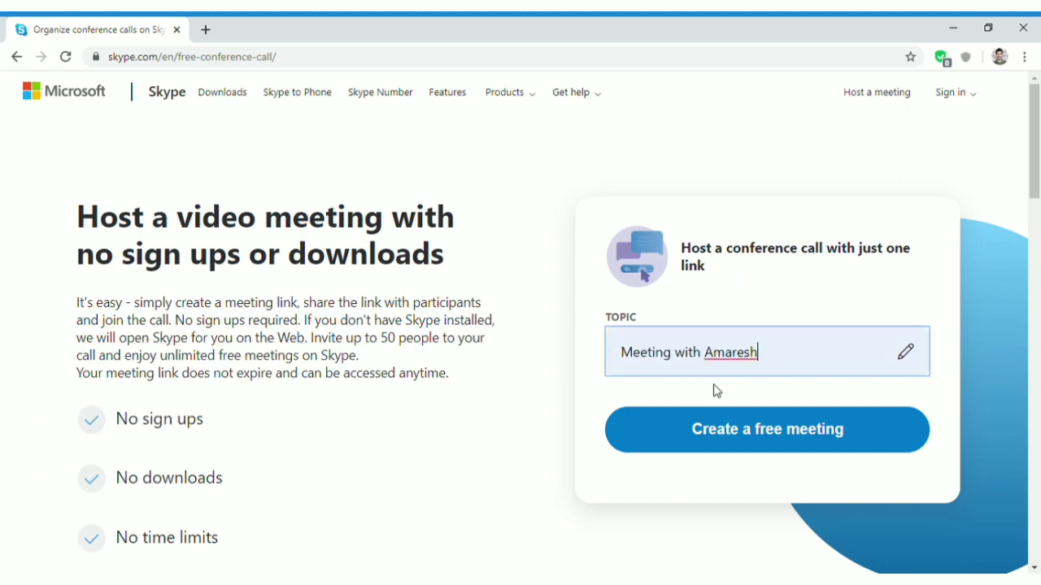
{"action": "left_click_drag", "start_coordinate": [773, 358], "coordinate": [604, 356]}
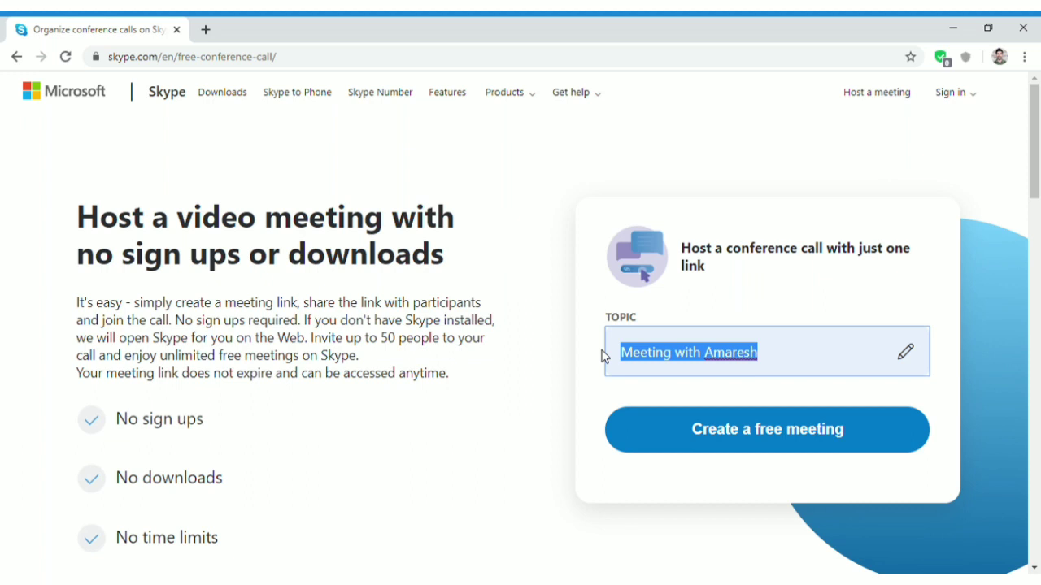
{"action": "left_click", "coordinate": [802, 361]}
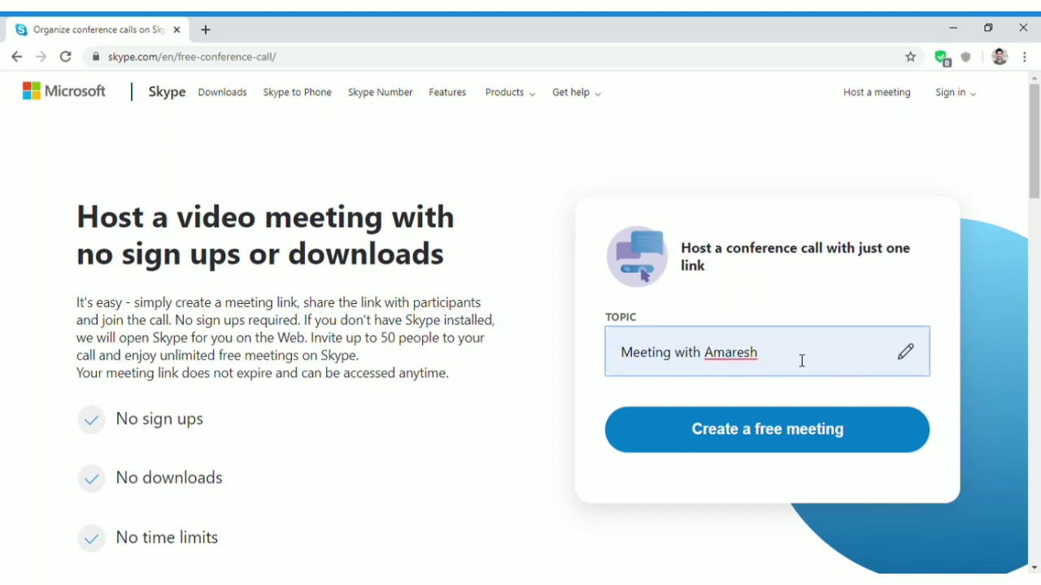
{"action": "left_click_drag", "start_coordinate": [801, 361], "coordinate": [591, 376]}
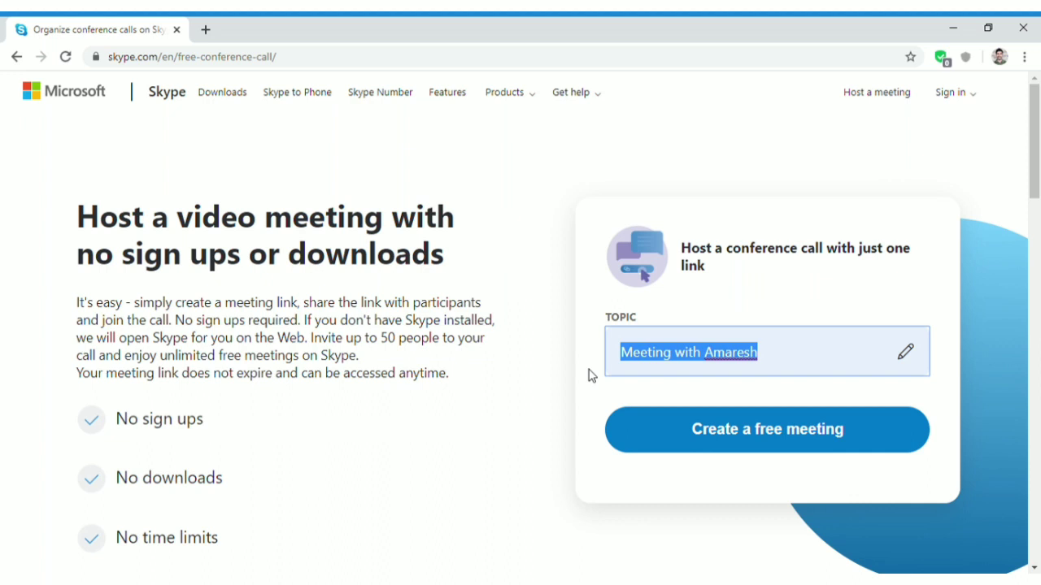
{"action": "left_click", "coordinate": [745, 444]}
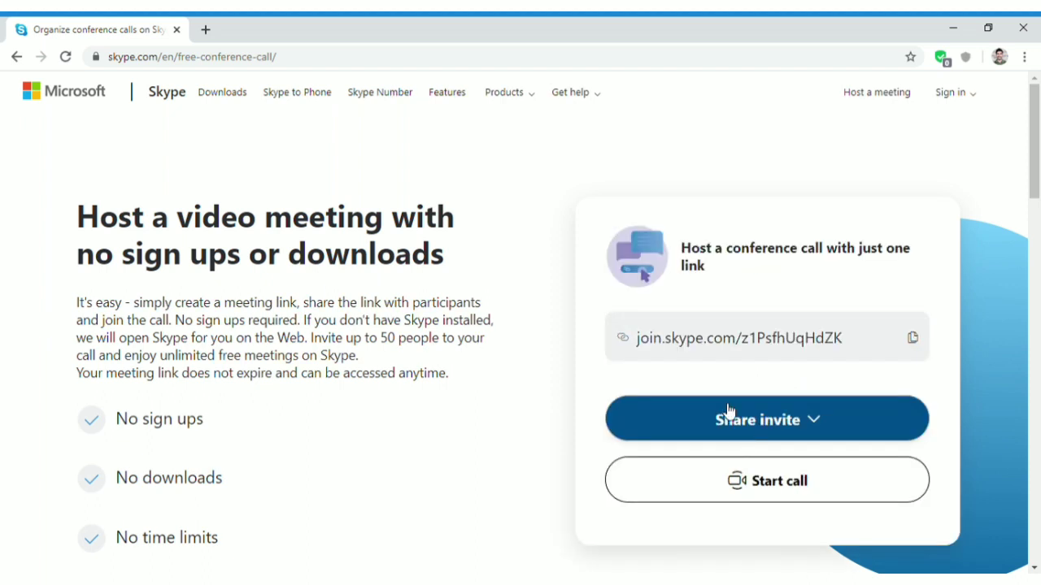
{"action": "left_click_drag", "start_coordinate": [644, 345], "coordinate": [843, 341]}
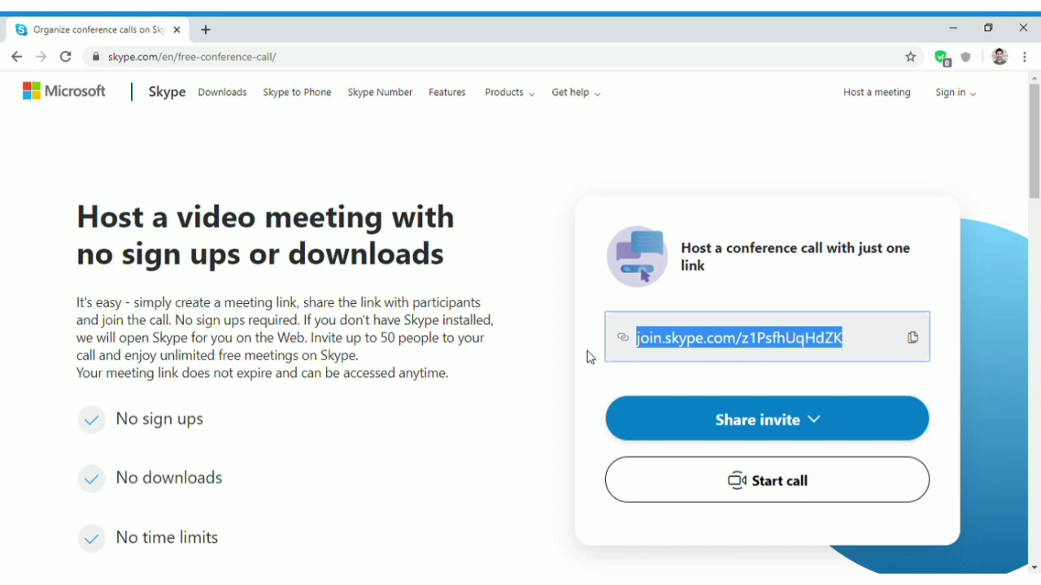
{"action": "left_click", "coordinate": [590, 358]}
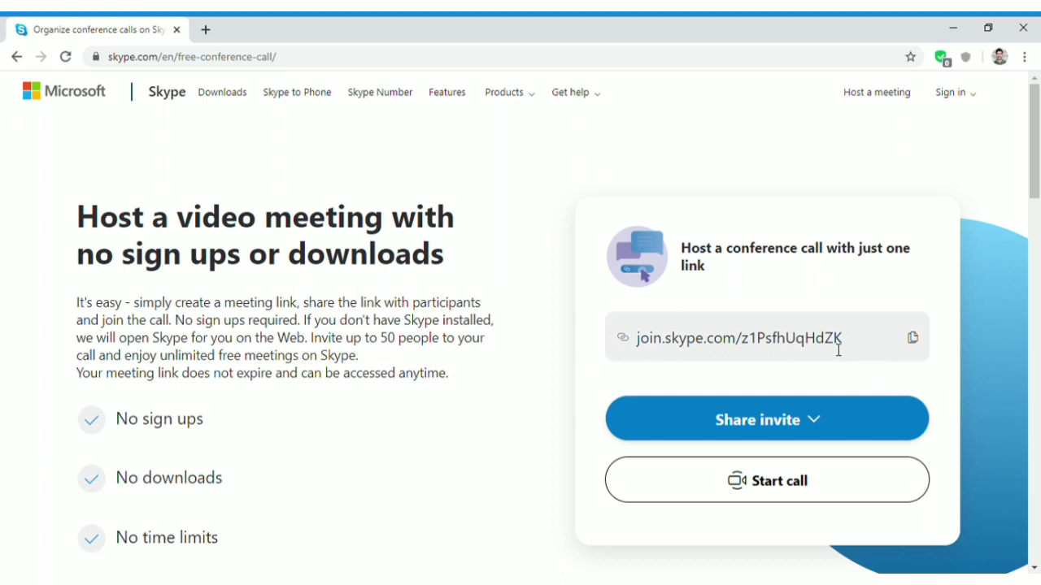
{"action": "left_click", "coordinate": [917, 343]}
Step: Copy the link again, then review the Share invite options (Copy link, Outlook Mail, Gmail) and close them
{"action": "left_click_drag", "start_coordinate": [844, 338], "coordinate": [655, 343]}
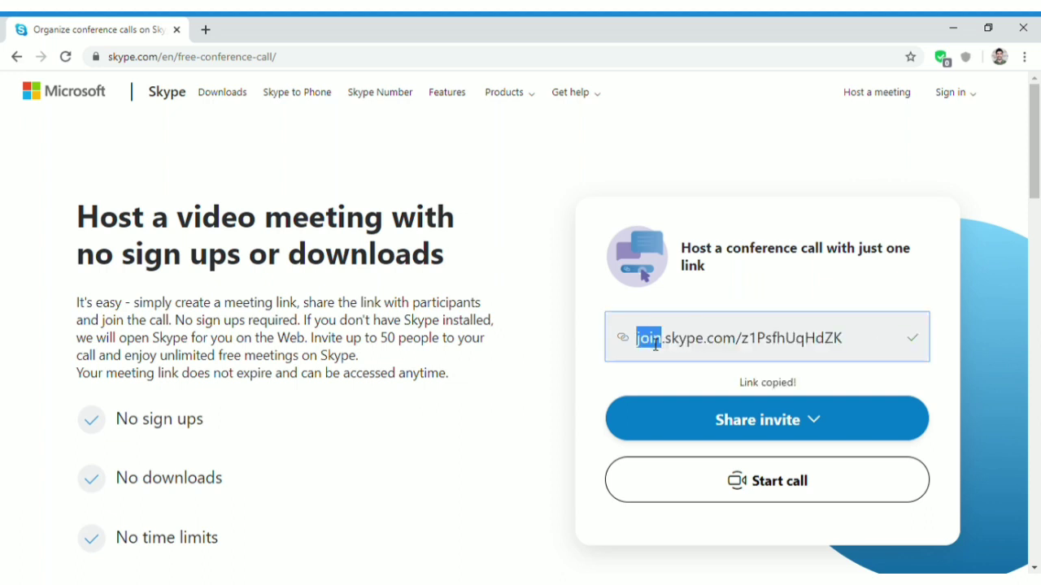
{"action": "triple_click", "coordinate": [656, 343]}
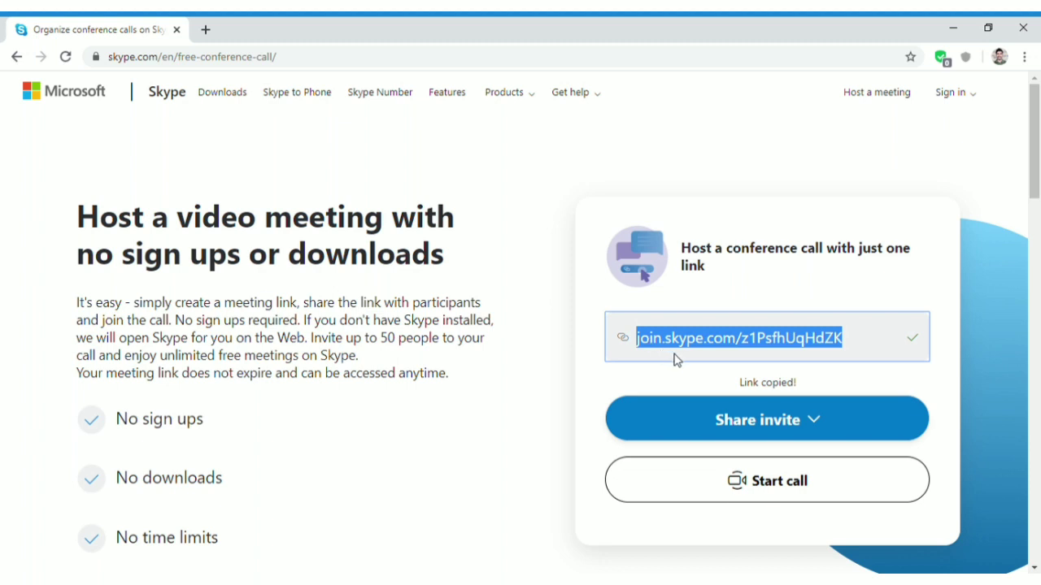
{"action": "left_click", "coordinate": [596, 383]}
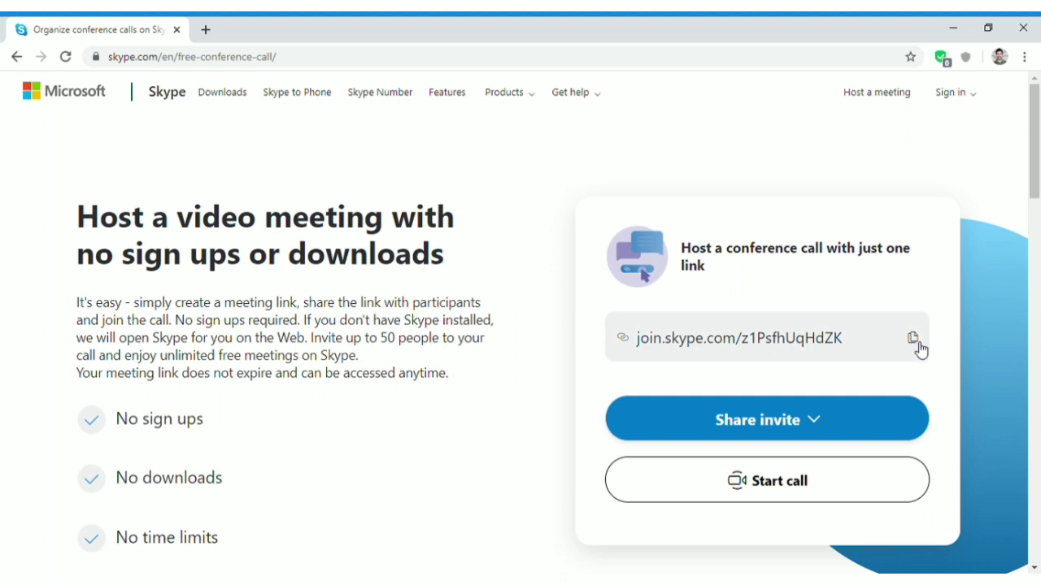
{"action": "left_click", "coordinate": [917, 345]}
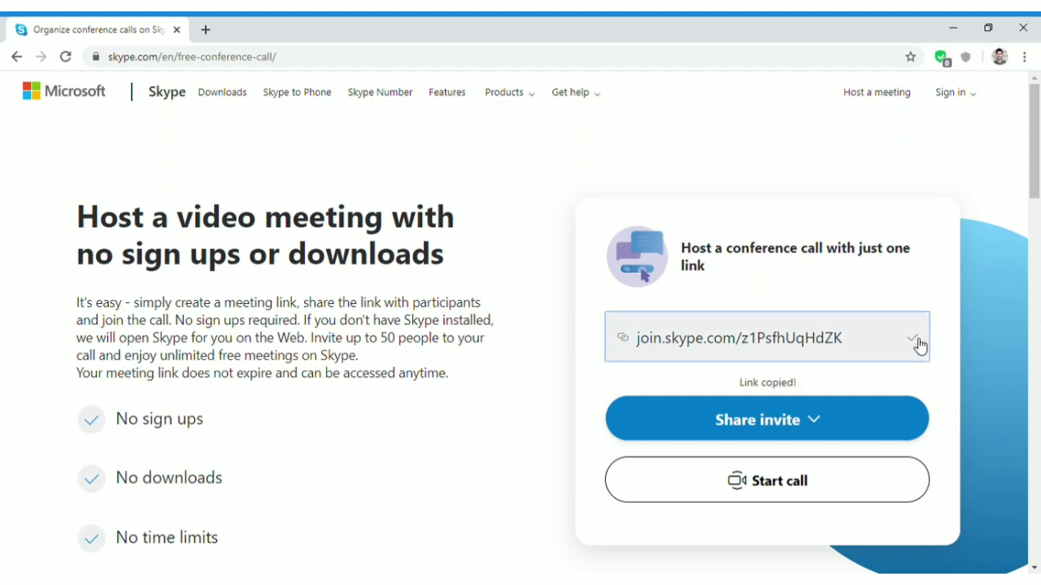
{"action": "left_click_drag", "start_coordinate": [739, 382], "coordinate": [808, 385]}
{"action": "left_click", "coordinate": [808, 385]}
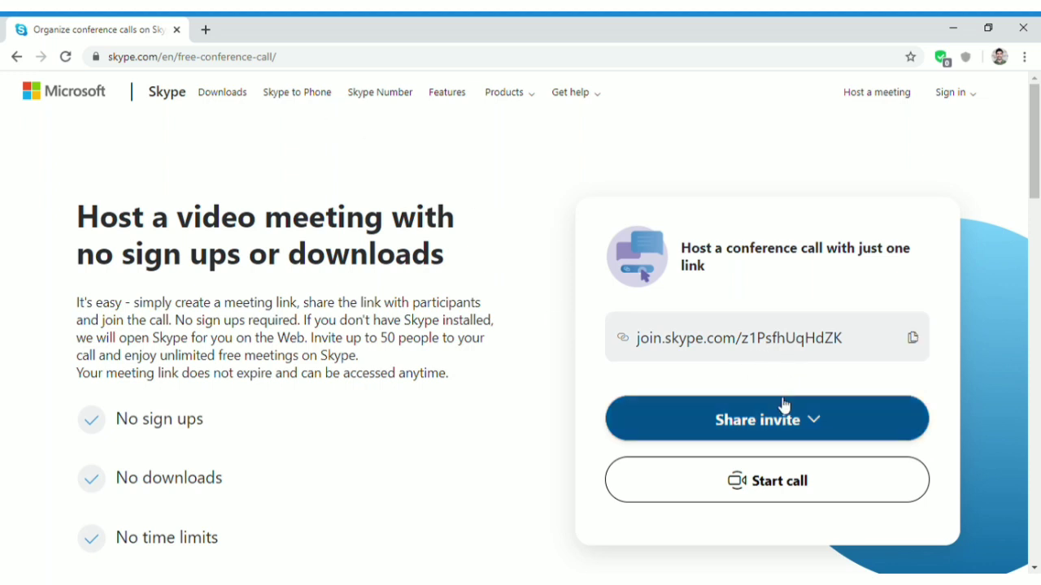
{"action": "left_click", "coordinate": [813, 427]}
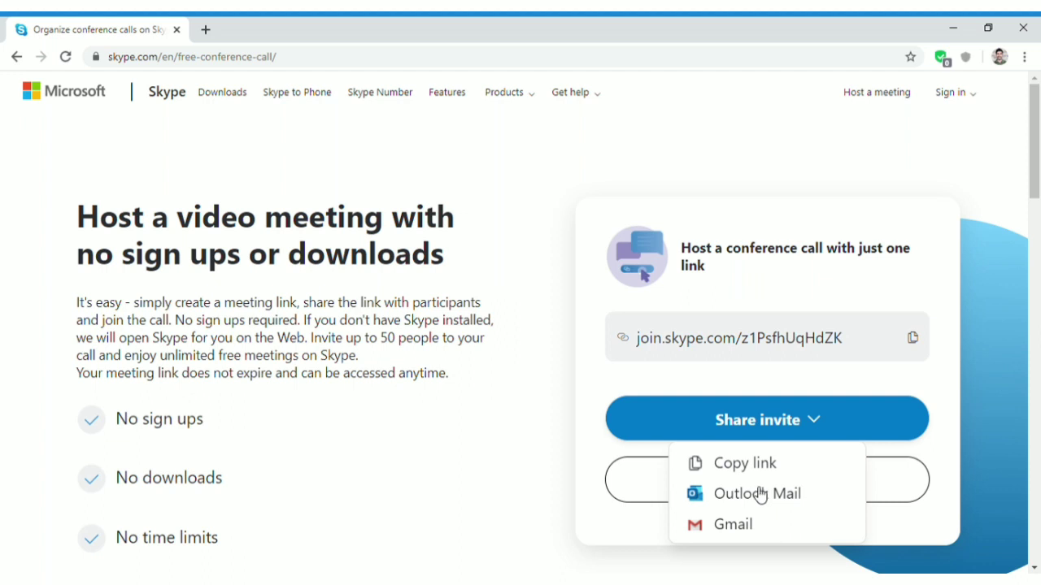
{"action": "left_click", "coordinate": [543, 402]}
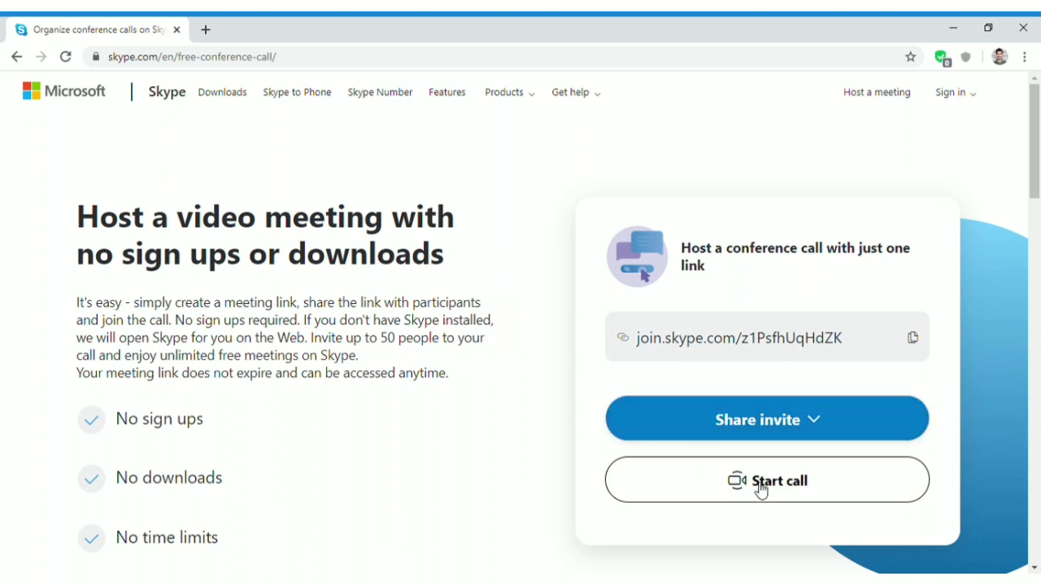
Step: Start the call and cancel the 'Open Skype?' prompt to stay in the browser
{"action": "left_click", "coordinate": [802, 485]}
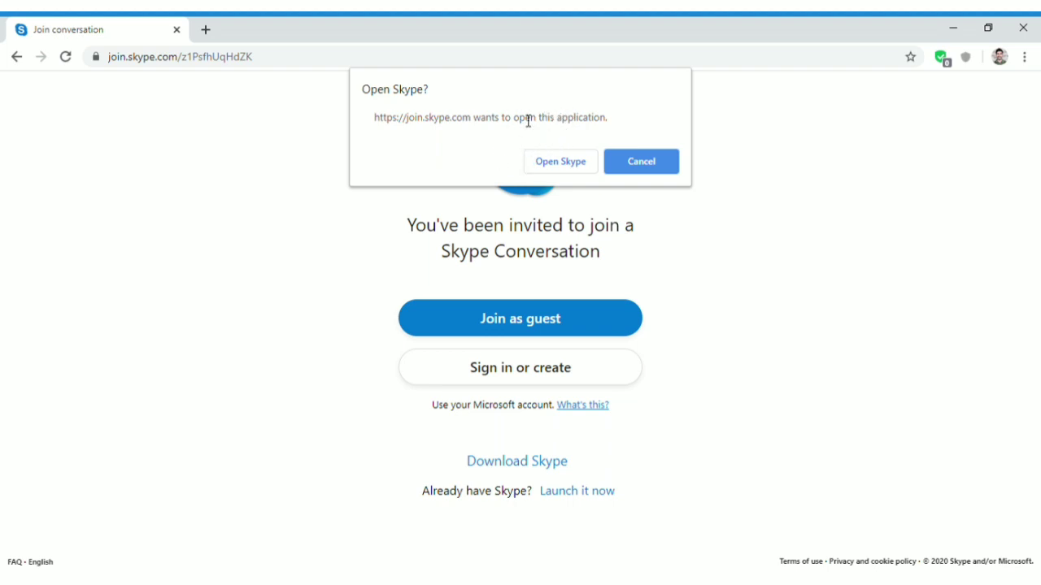
{"action": "left_click_drag", "start_coordinate": [515, 122], "coordinate": [610, 125]}
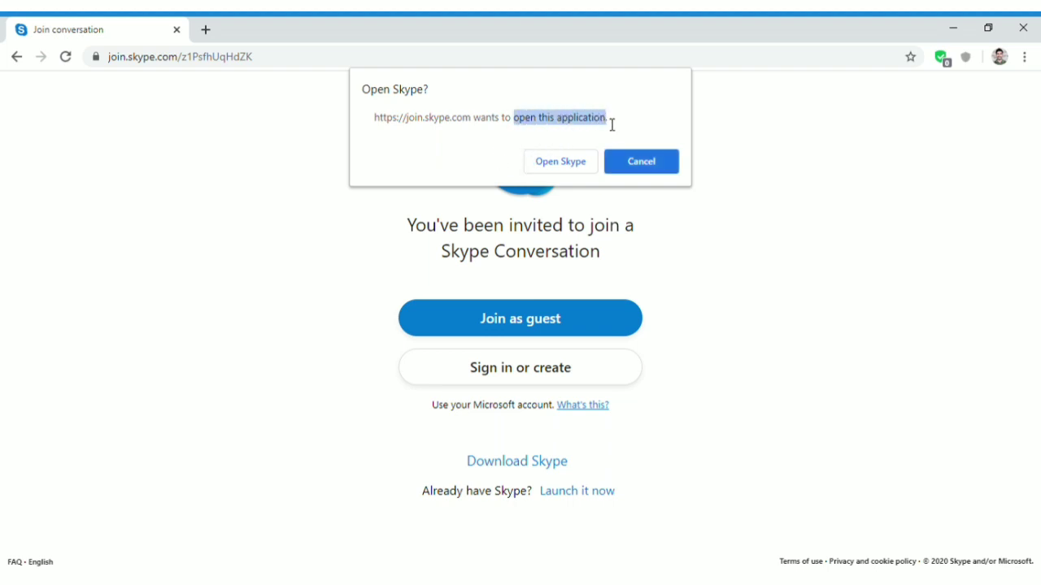
{"action": "left_click", "coordinate": [642, 130]}
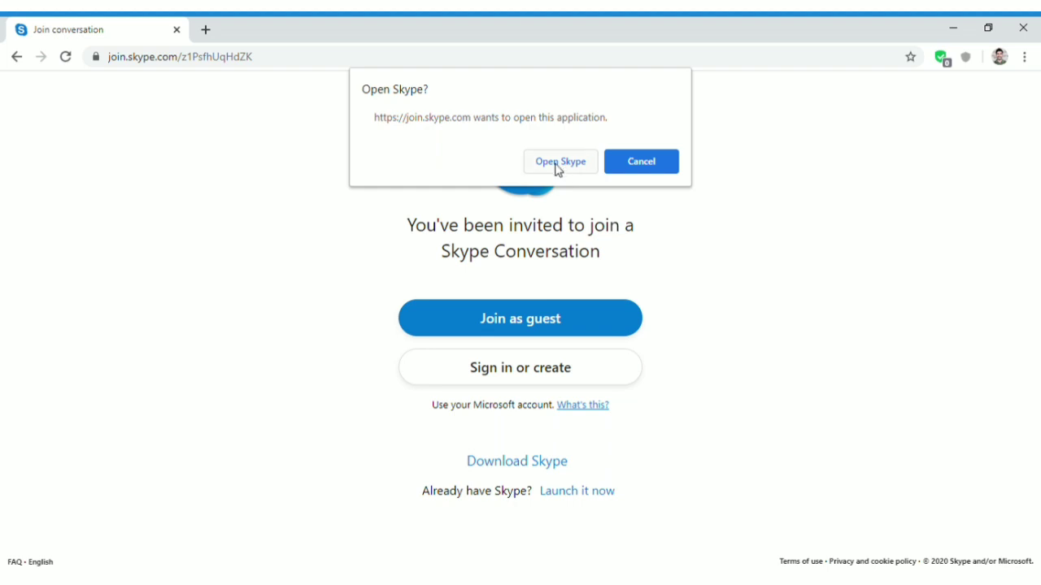
{"action": "left_click", "coordinate": [673, 161]}
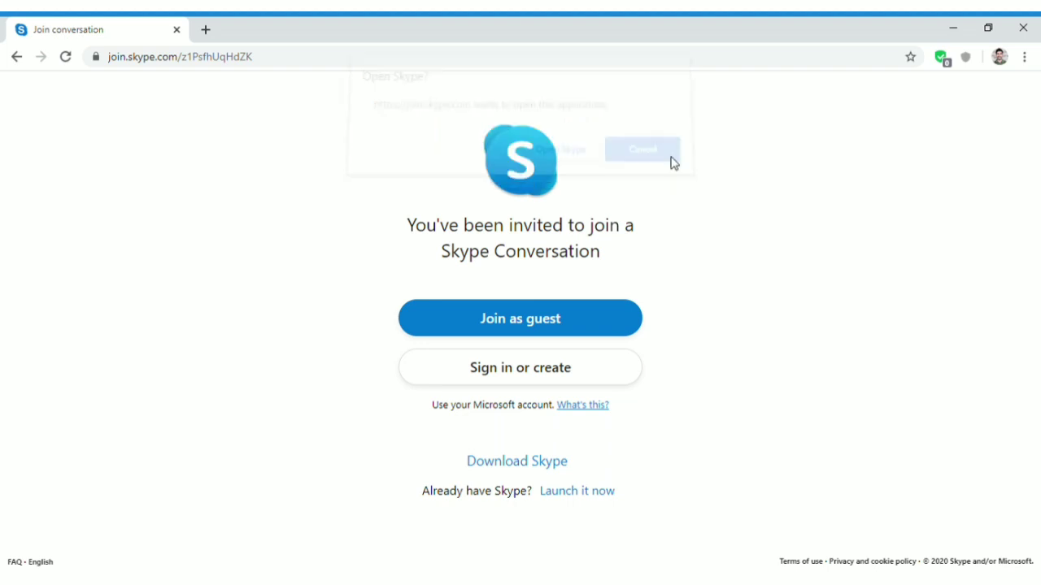
Step: Join the meeting as a guest under your entered guest name
{"action": "left_click", "coordinate": [517, 325]}
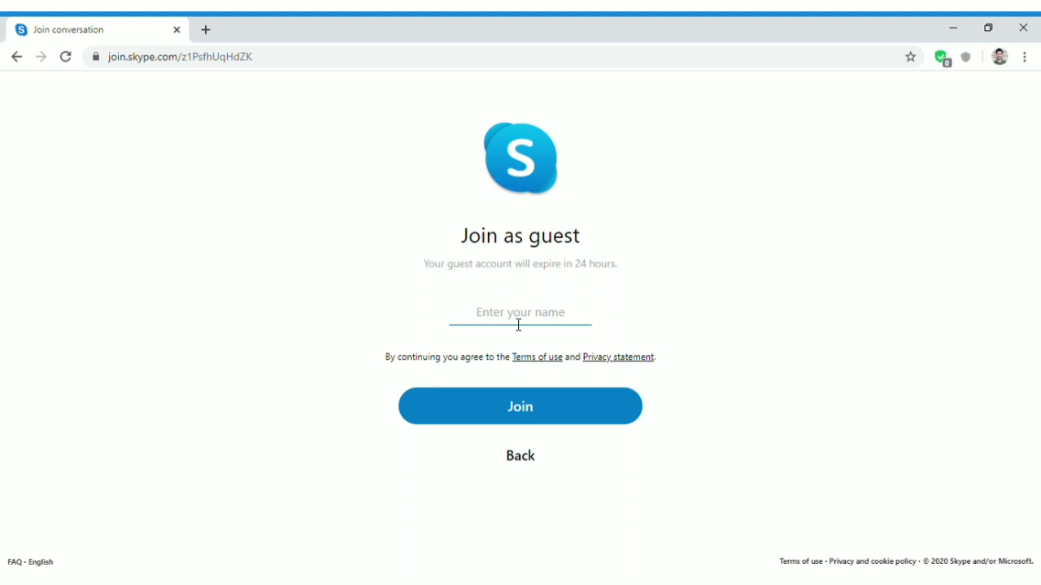
{"action": "type", "text": "Andrew"}
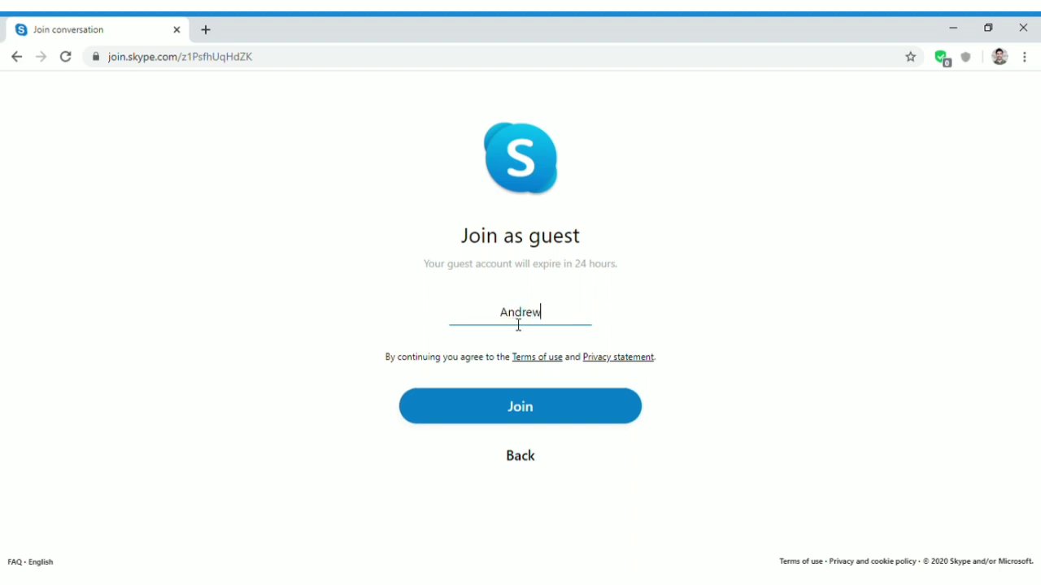
{"action": "left_click", "coordinate": [518, 408]}
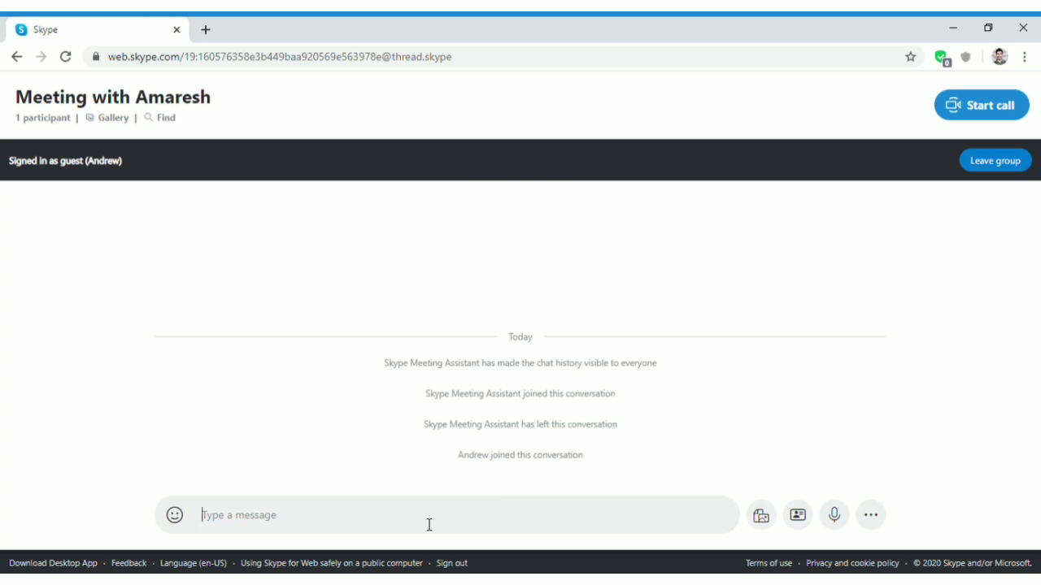
Step: Send 'Hello' in the meeting chat and bring up the call's start screen
{"action": "type", "text": "Hello"}
{"action": "key", "text": "Return"}
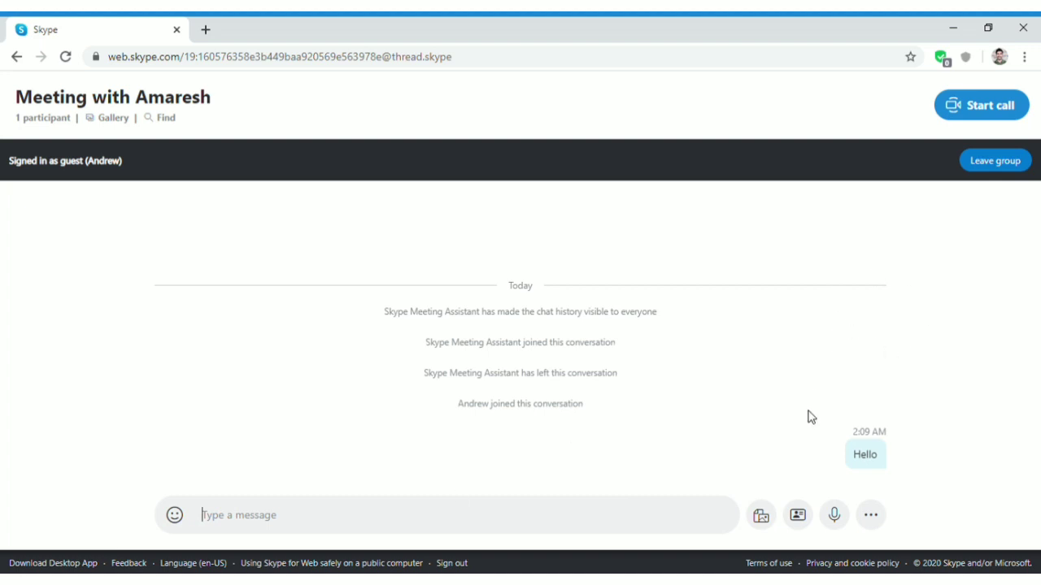
{"action": "left_click", "coordinate": [1020, 114]}
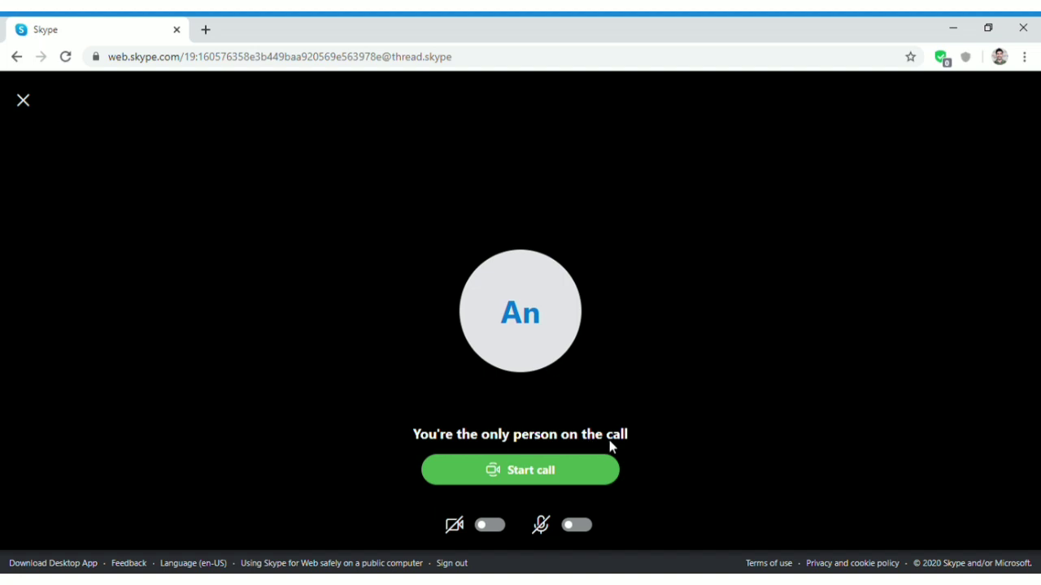
Step: Start the call, then unmute and re-mute the microphone
{"action": "left_click", "coordinate": [556, 479]}
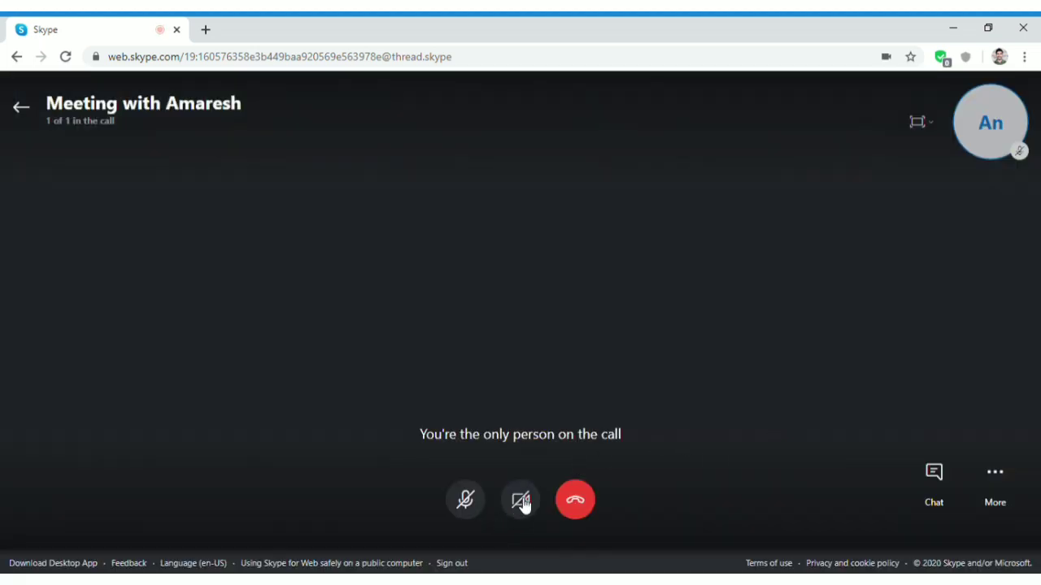
{"action": "mouse_move", "coordinate": [528, 507]}
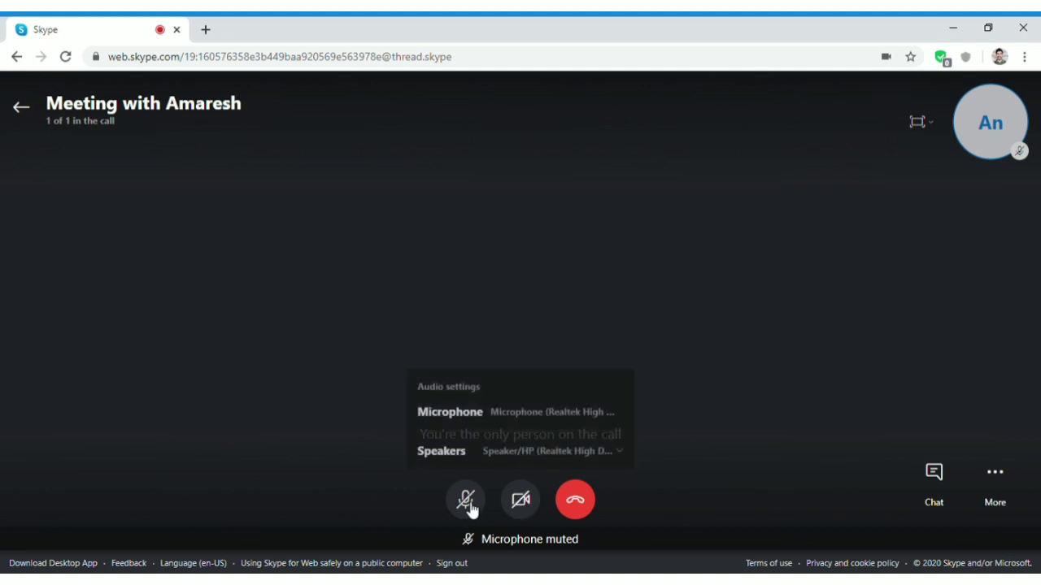
{"action": "left_click", "coordinate": [469, 507]}
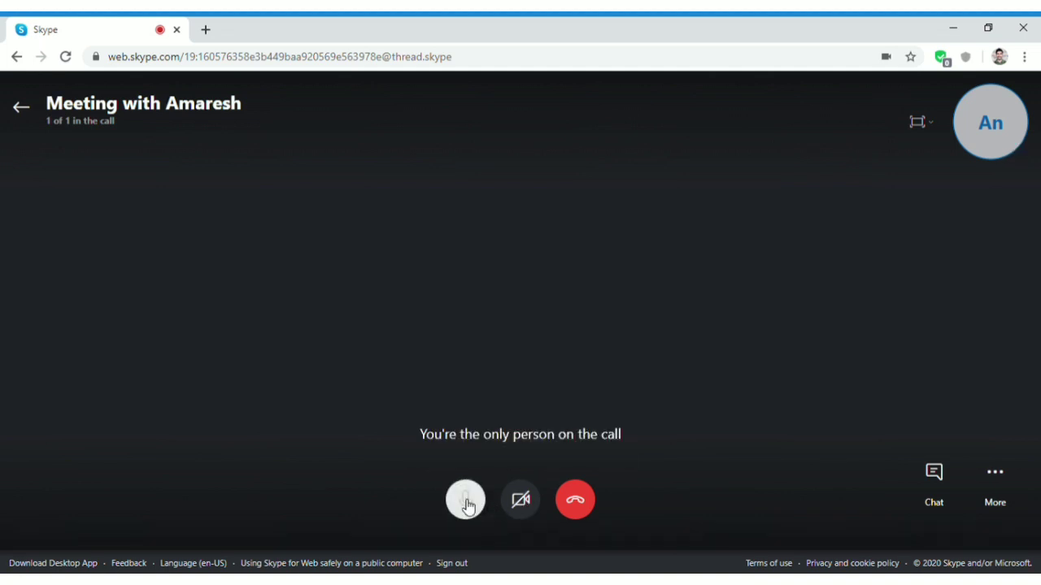
{"action": "left_click", "coordinate": [468, 506]}
Step: Show the chat beside the call and begin typing 'How are yo'
{"action": "left_click", "coordinate": [935, 509]}
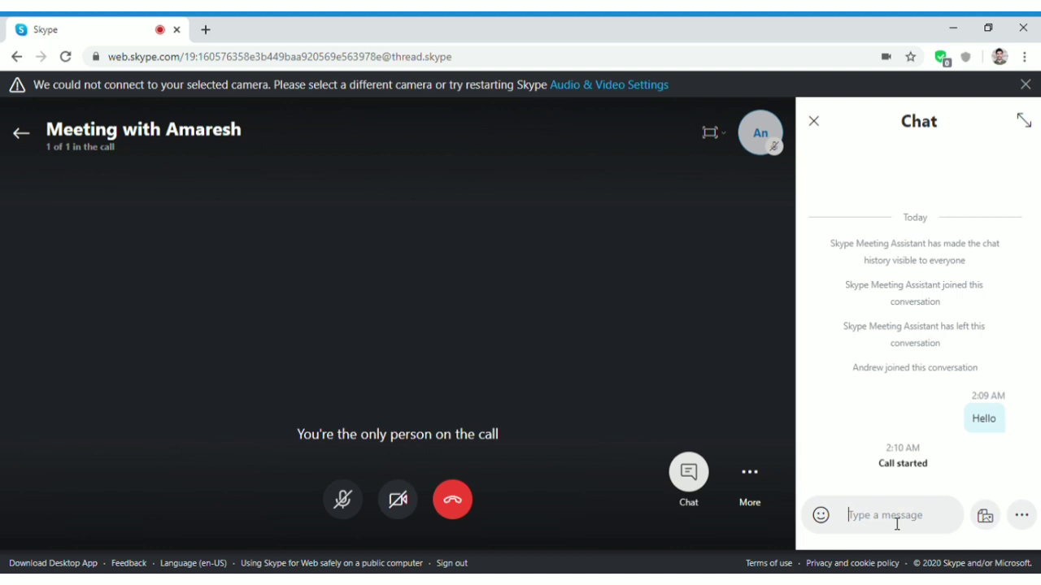
{"action": "type", "text": "How are "}
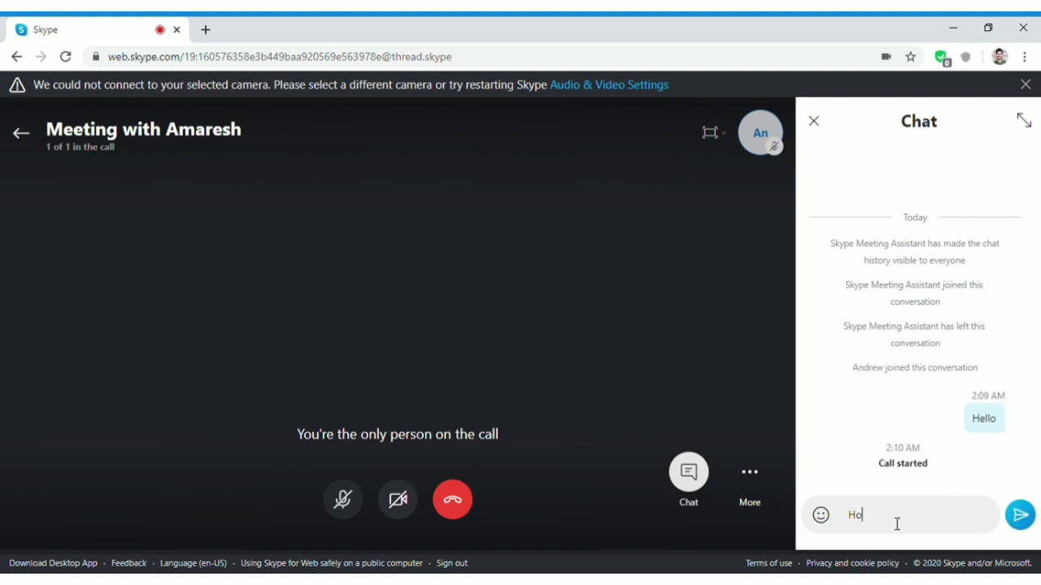
{"action": "type", "text": "yo"}
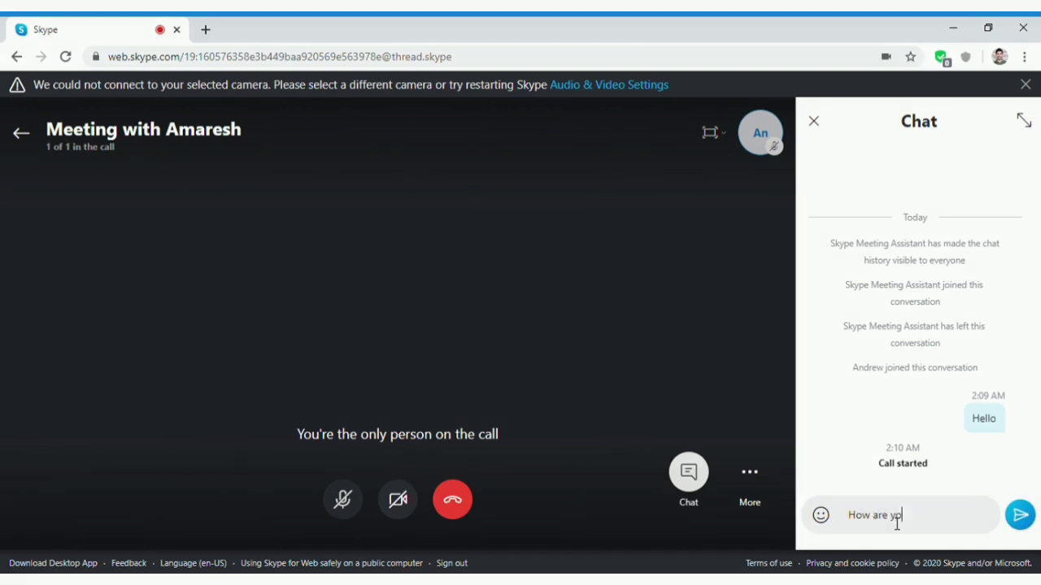